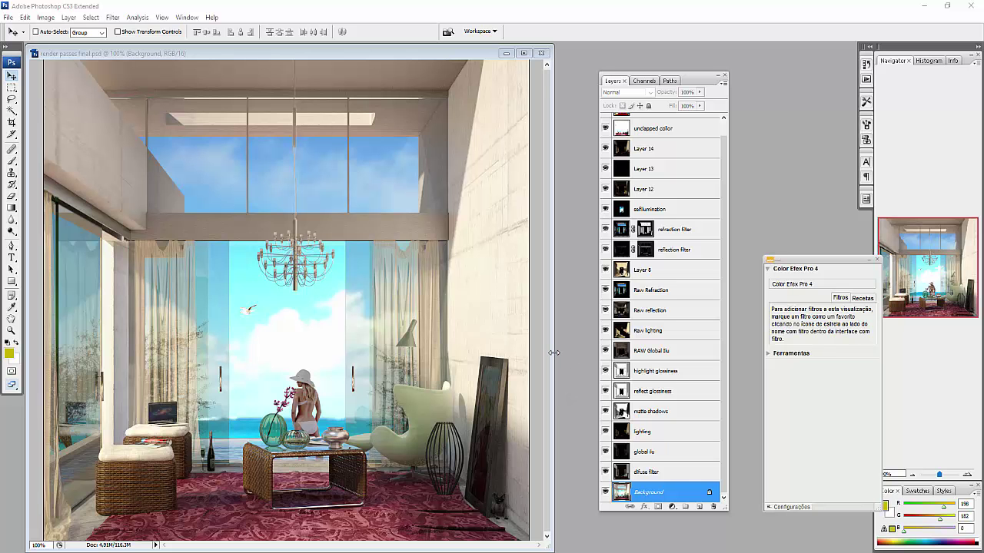
Widen the document window, enlarge the Layers panel, and hide every visible layer above Background, from unclapped color down to difuse filter.
left_click_drag(554, 352, 564, 349)
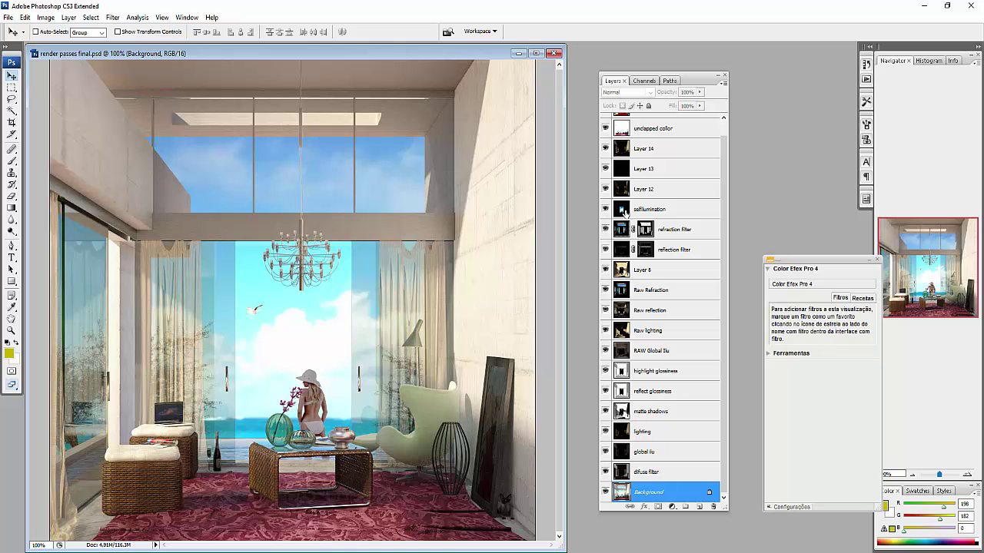
left_click_drag(725, 509, 753, 534)
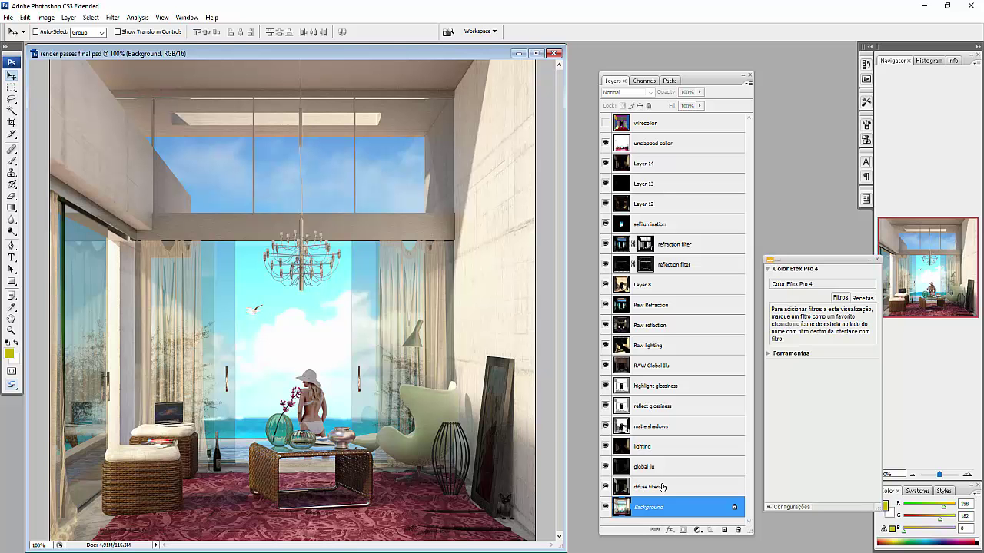
left_click(605, 143)
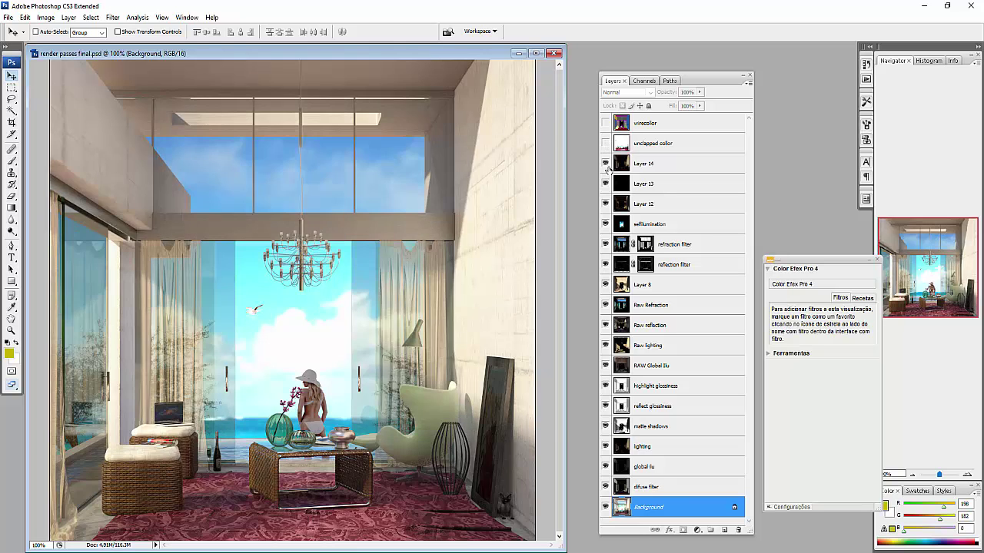
left_click_drag(605, 164, 606, 493)
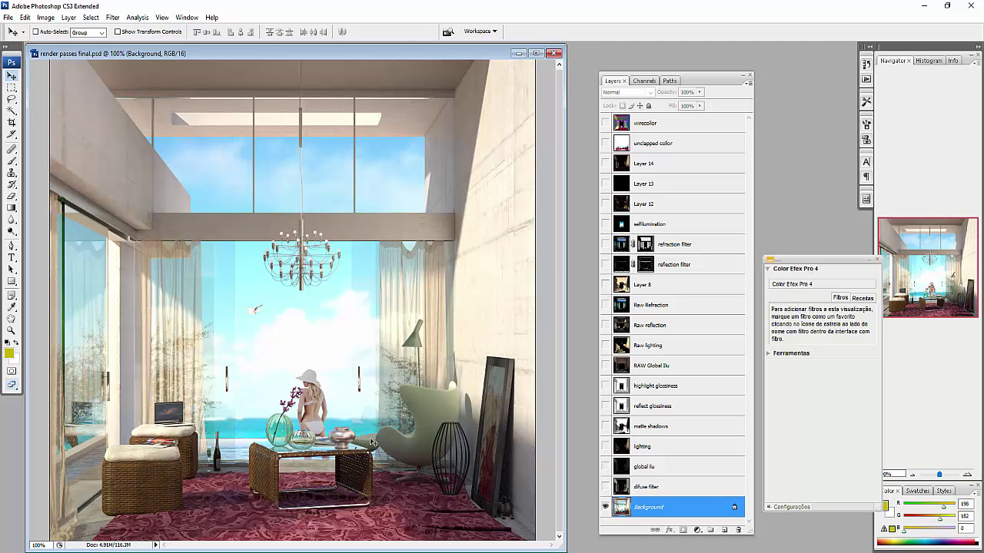
Show the render pass layers again from difuse filter up to unclapped color.
left_click(606, 486)
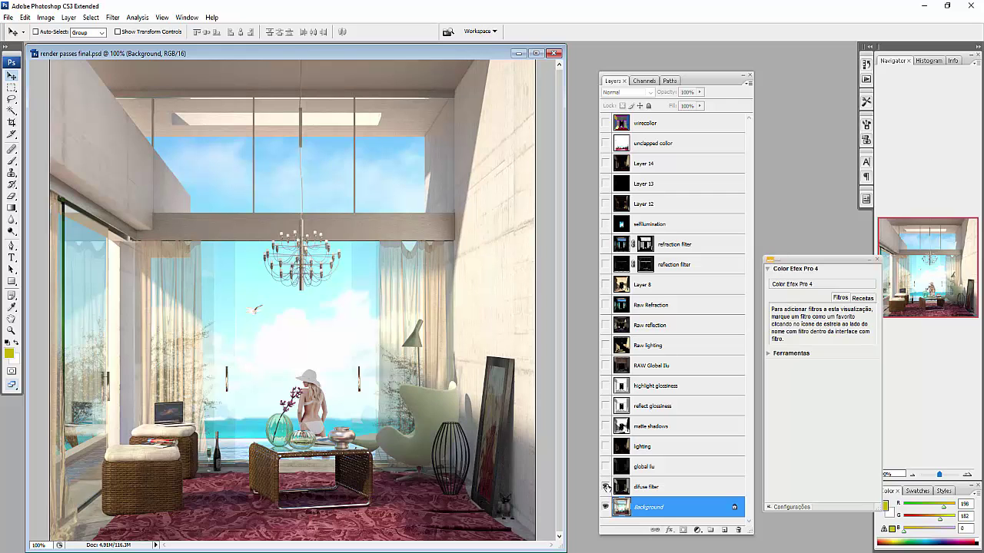
left_click(606, 466)
left_click_drag(605, 440, 606, 150)
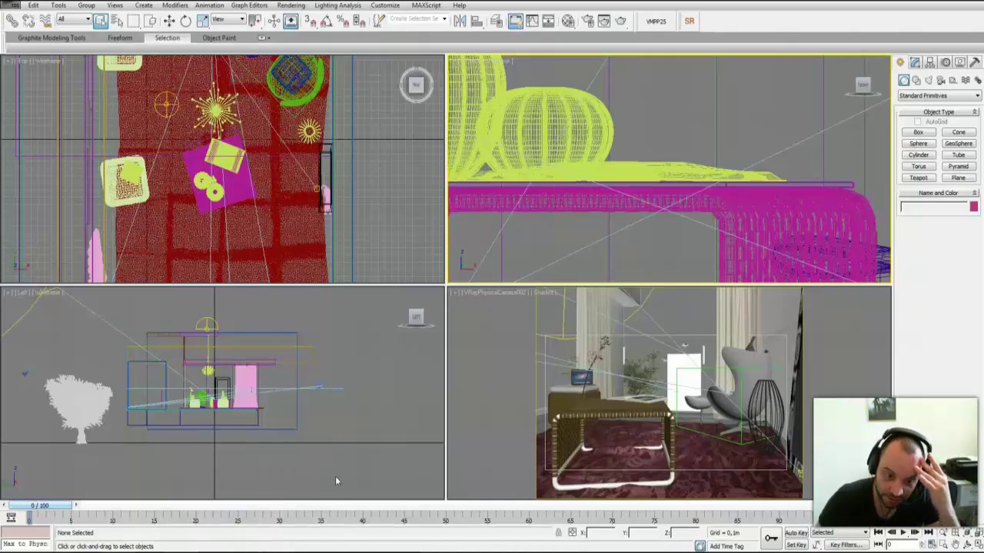
Switch to 3ds Max, activate the camera view, and open the Render Elements settings in Render Setup.
left_click(409, 388)
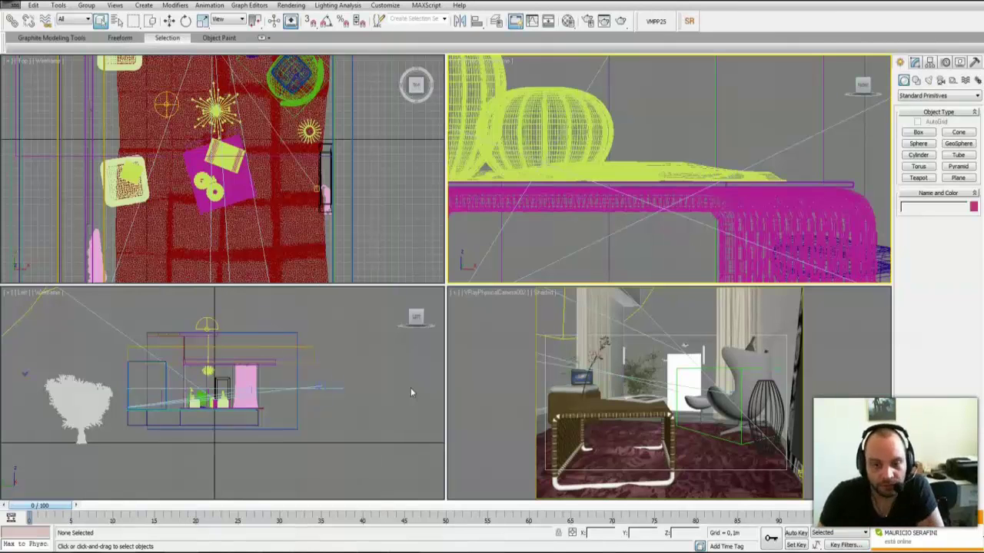
left_click(493, 325)
left_click(514, 264)
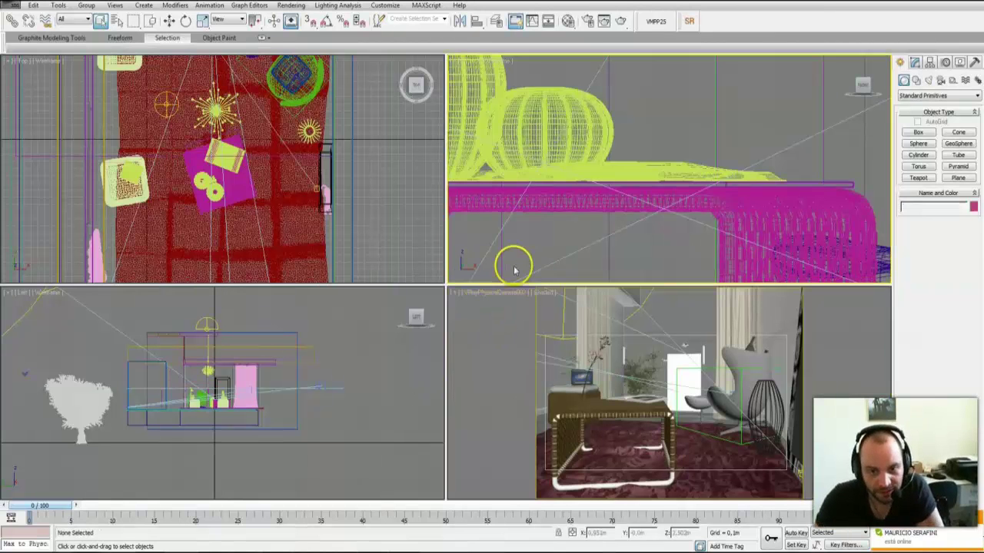
left_click(502, 334)
left_click(503, 334)
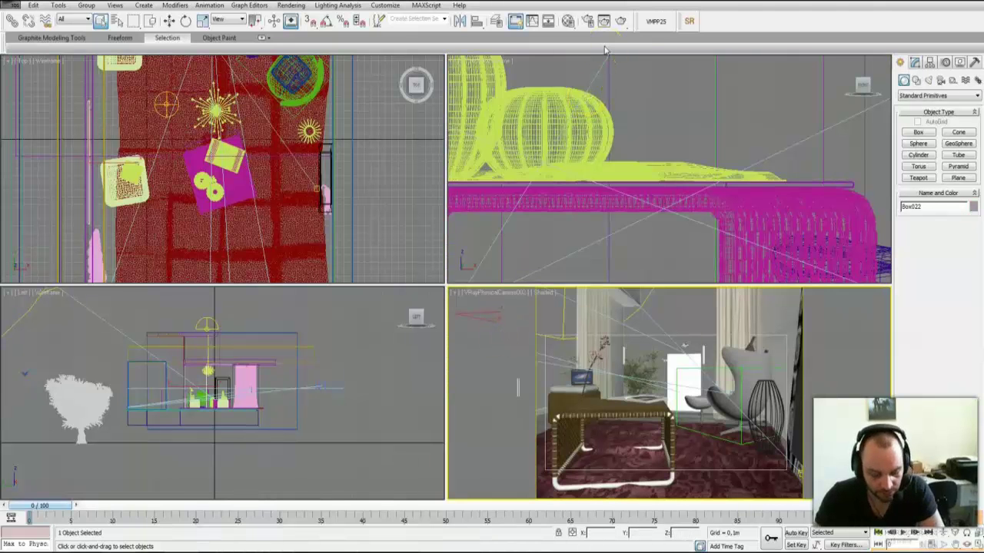
left_click(587, 20)
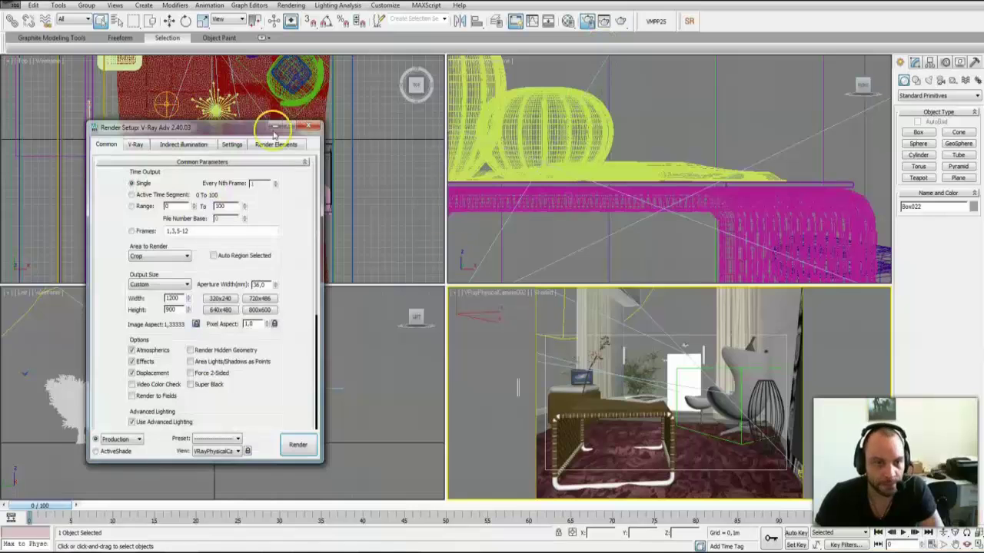
left_click_drag(201, 127, 523, 106)
left_click_drag(431, 107, 475, 87)
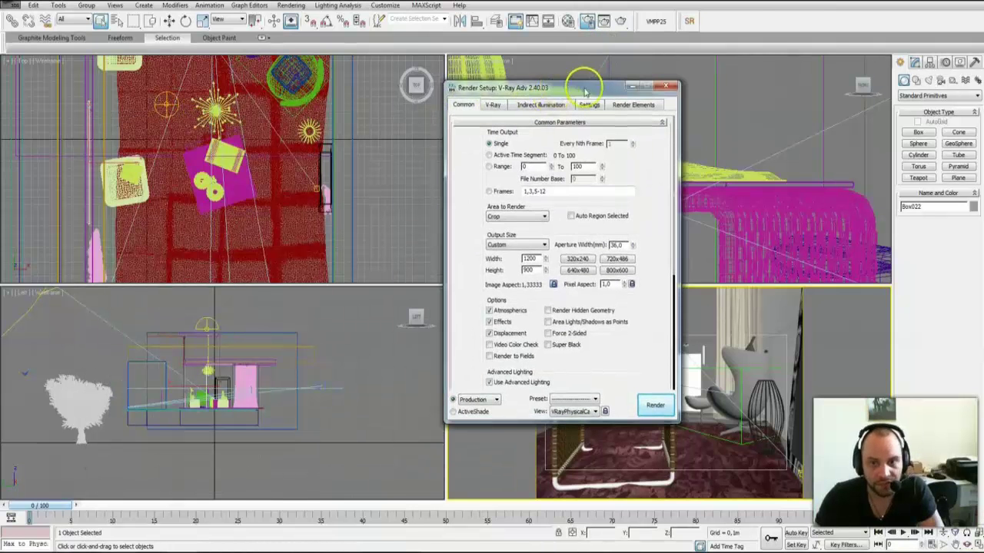
left_click(631, 105)
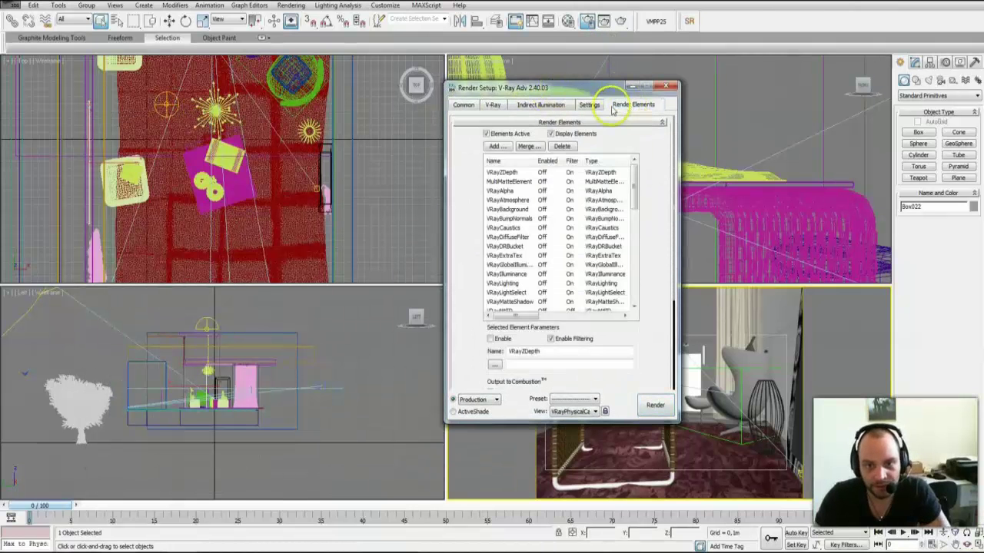
Delete all existing render elements from the Render Elements list.
left_click(561, 161)
left_click(501, 172)
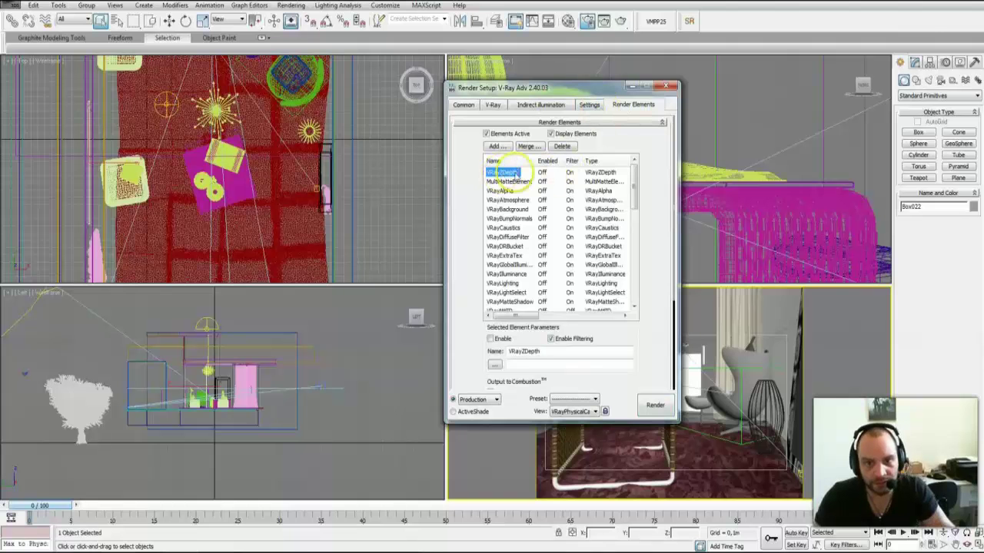
left_click_drag(636, 173, 634, 263)
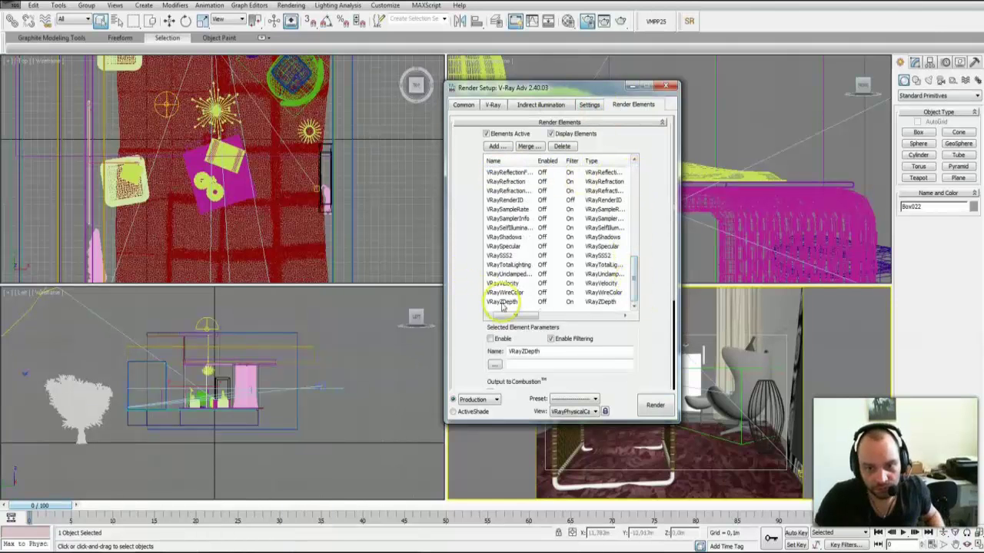
left_click(505, 288, "shift")
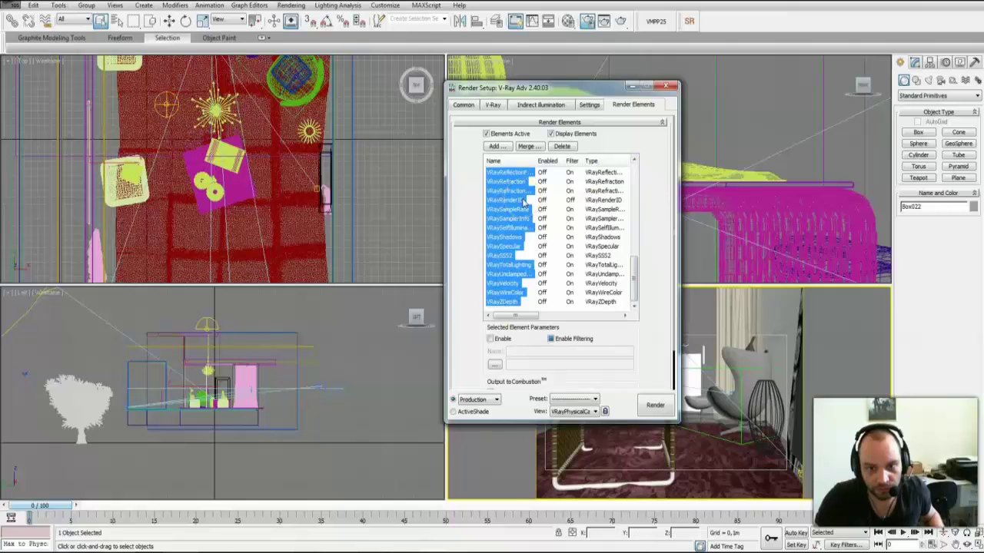
left_click(562, 146)
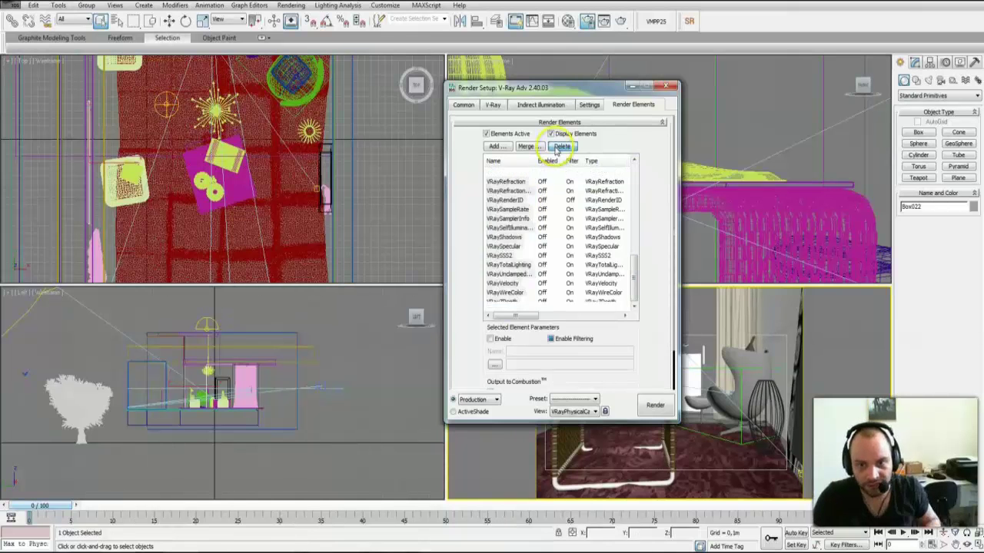
left_click(578, 199)
Toggle Elements Active off and on, and review the full list of available V-Ray render elements without adding any.
left_click(496, 146)
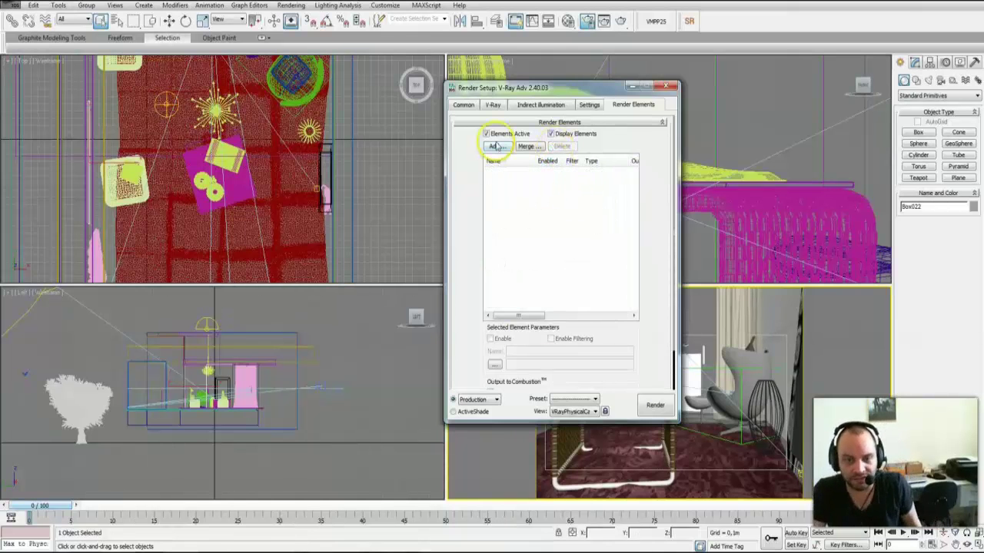
left_click(486, 133)
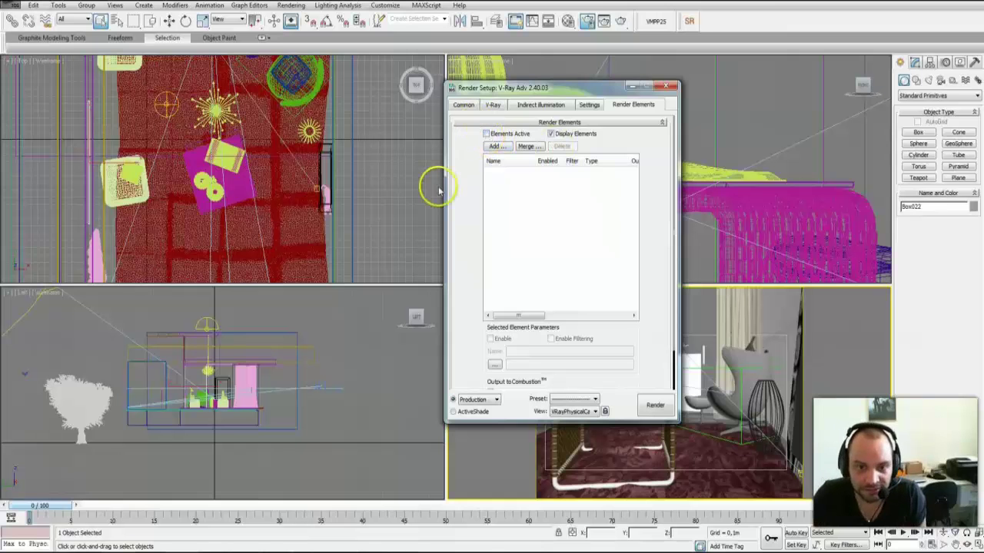
left_click(486, 134)
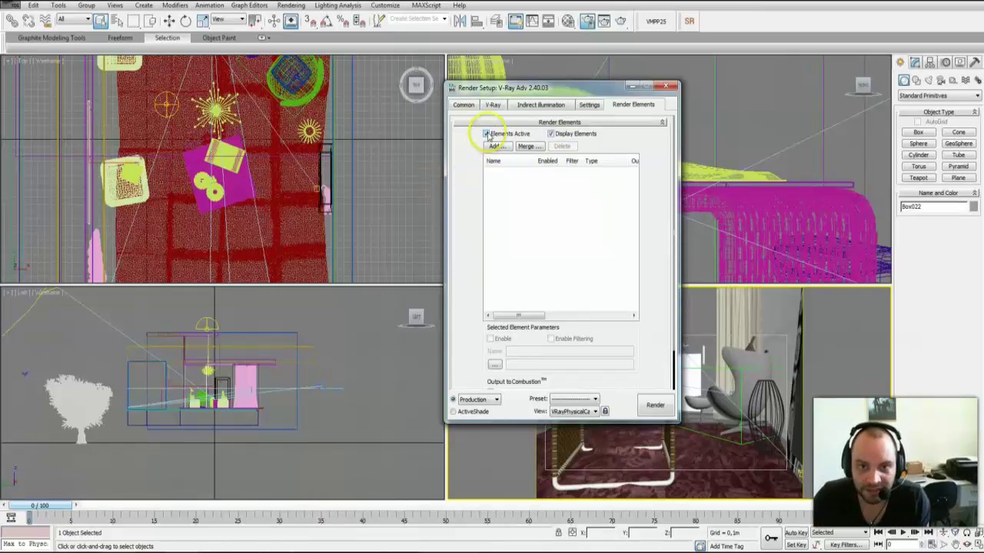
left_click(495, 146)
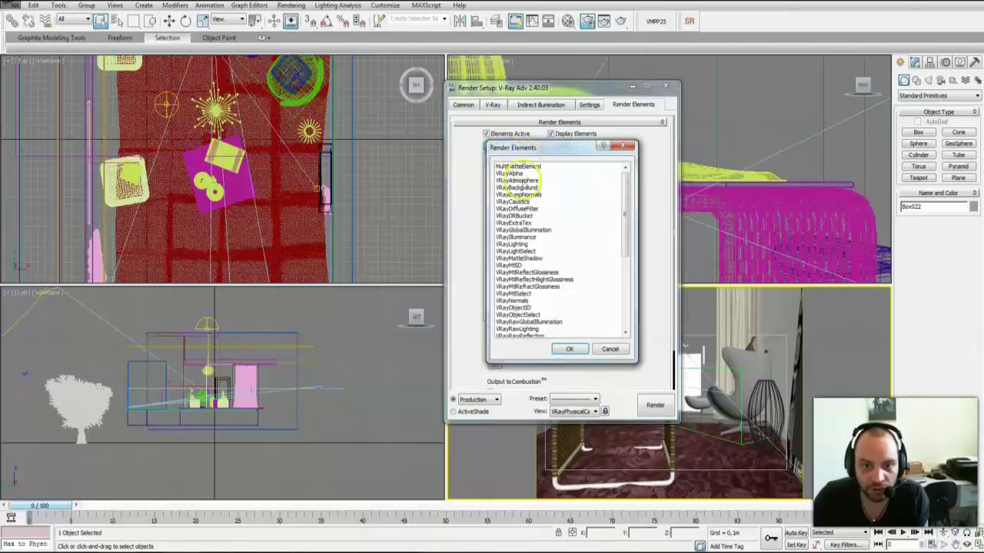
left_click_drag(622, 183, 626, 314)
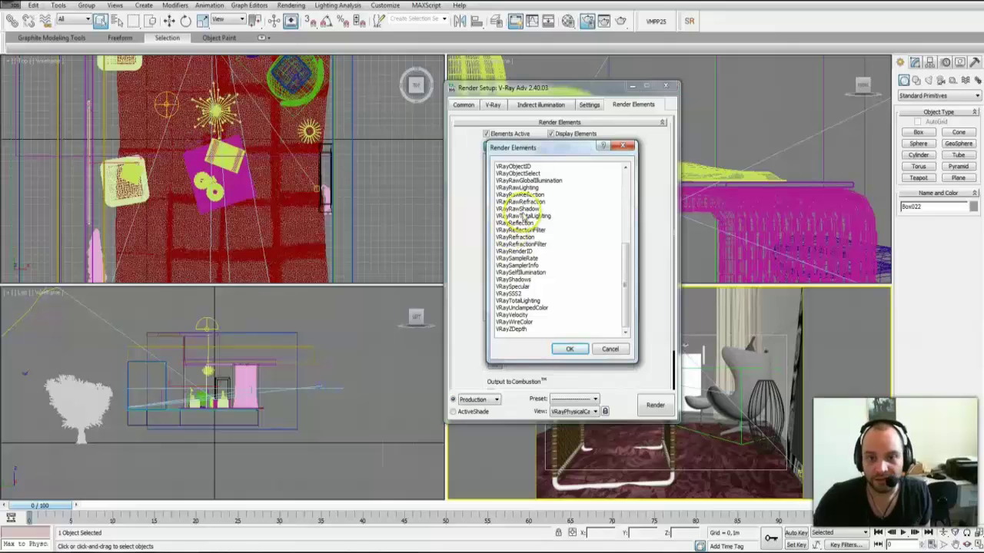
left_click(610, 349)
Add all available render elements, from MultiMatteElement through VRayZDepth.
left_click(507, 150)
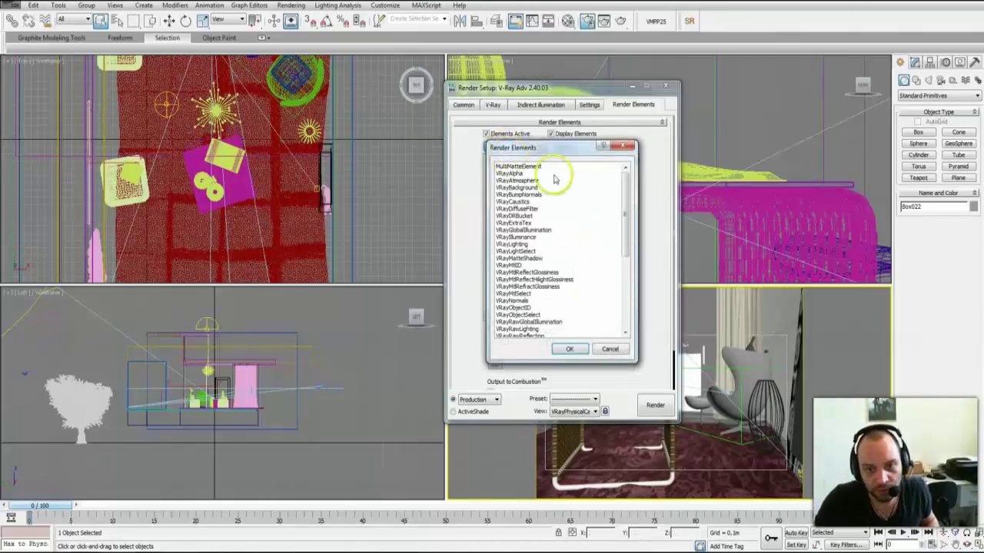
left_click(547, 167)
left_click_drag(623, 192, 630, 308)
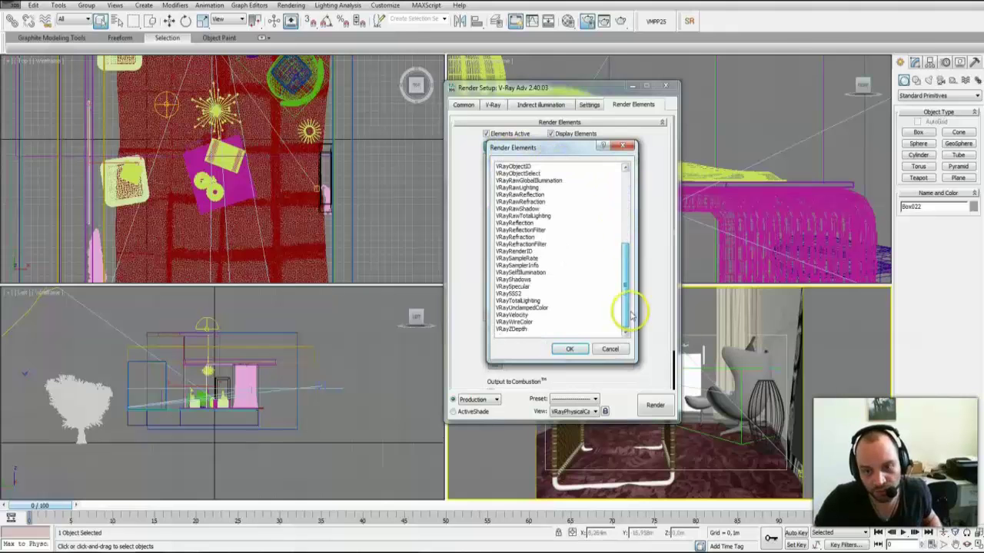
left_click(516, 330, "shift")
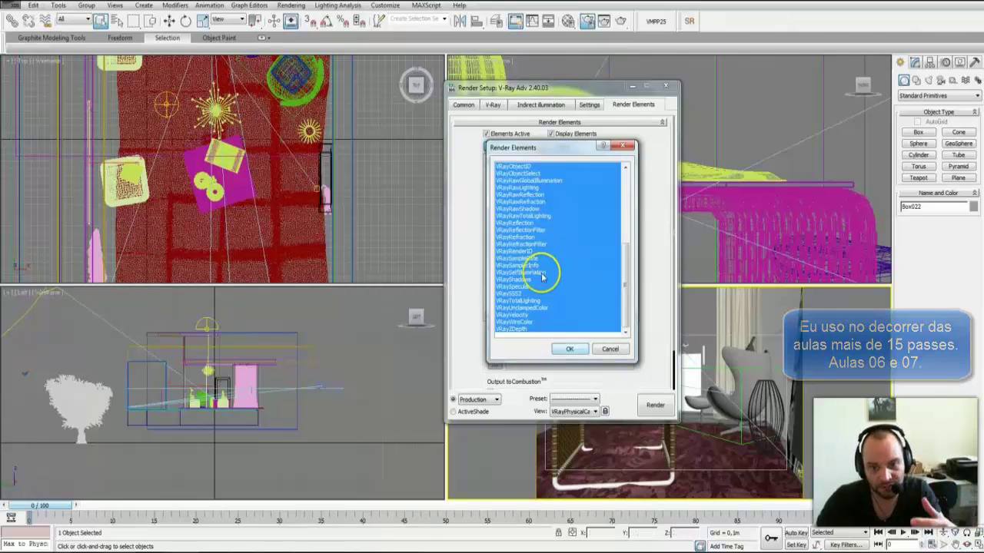
left_click(570, 347)
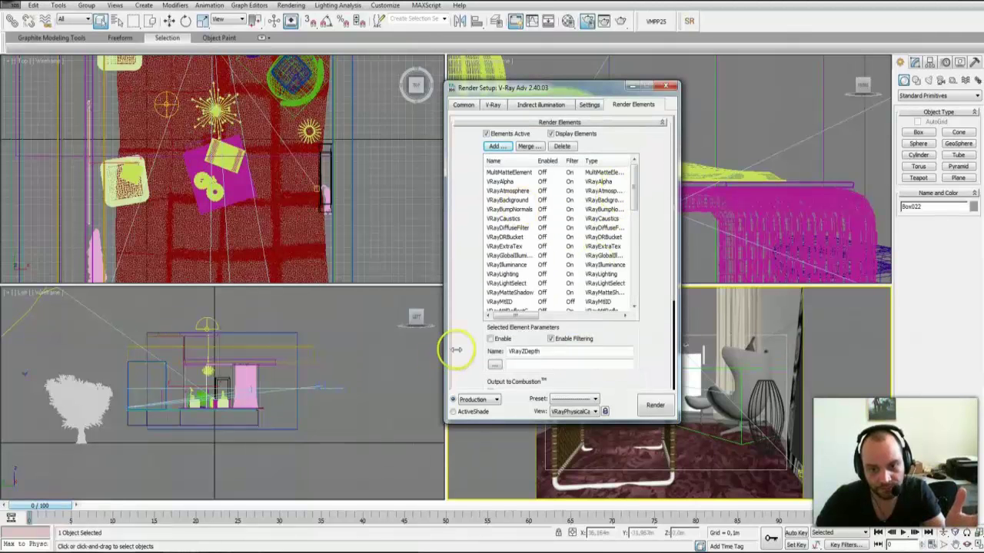
Enable the VRayZDepth render element and bring its depth parameters into view.
left_click(490, 339)
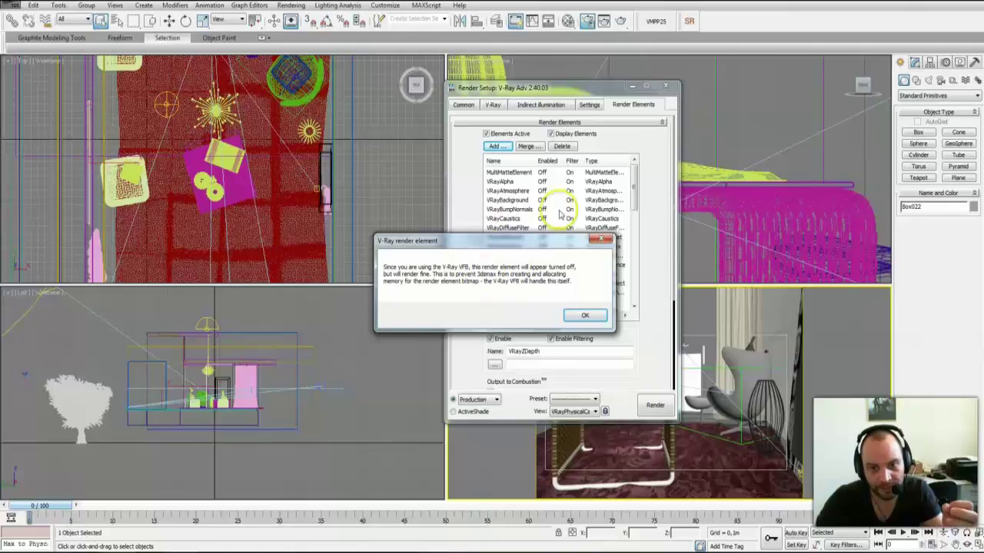
left_click(599, 319)
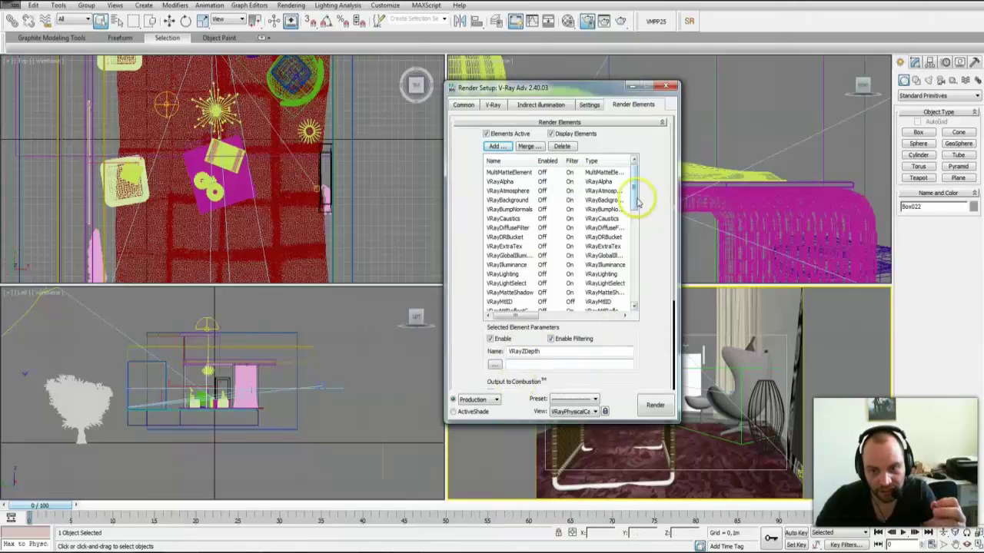
left_click_drag(635, 333, 651, 186)
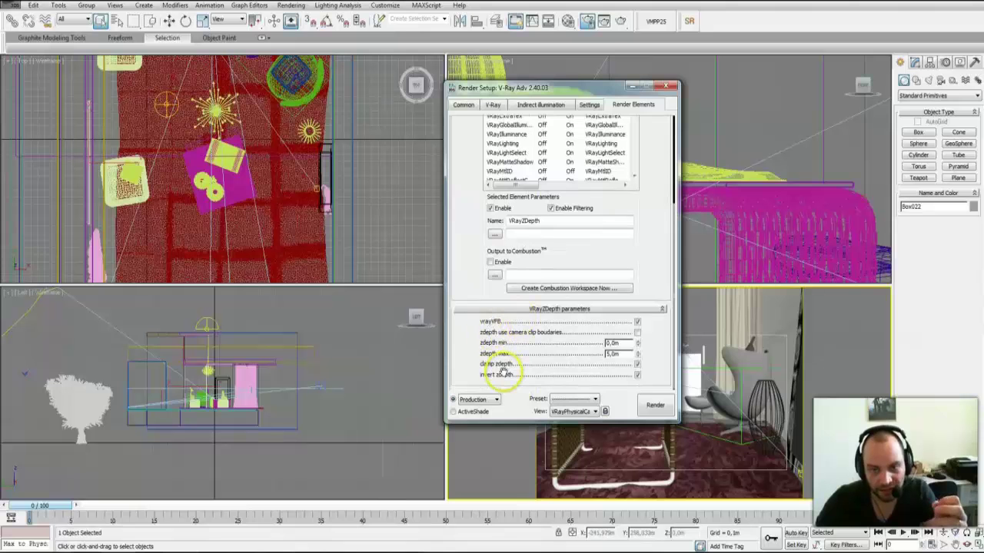
Draw a measuring plane in the Top view from VRayPhysicalCamera001 to the far end of the building, about 14 m long and 1.15 m wide.
left_click(402, 220)
scroll(400, 217, "down", 3)
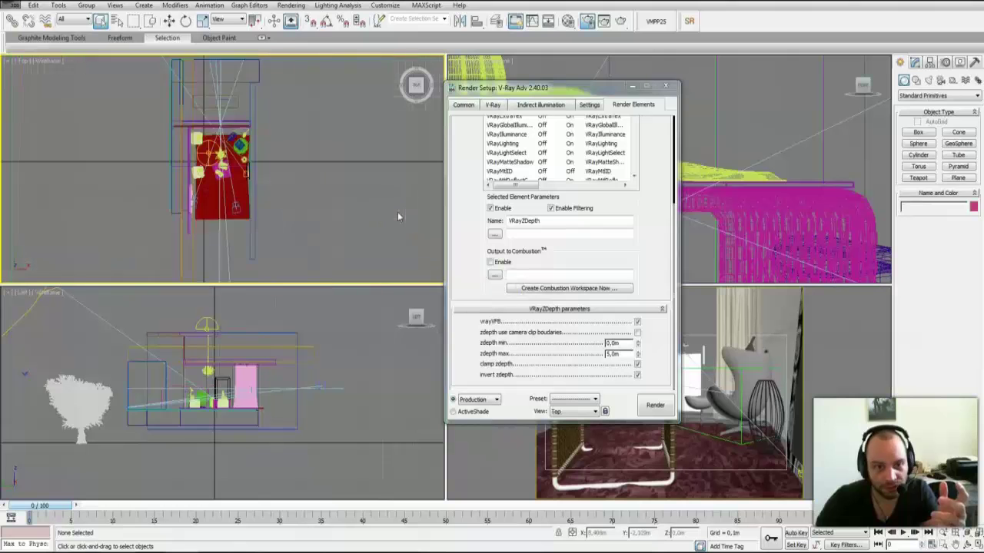
scroll(397, 216, "down", 3)
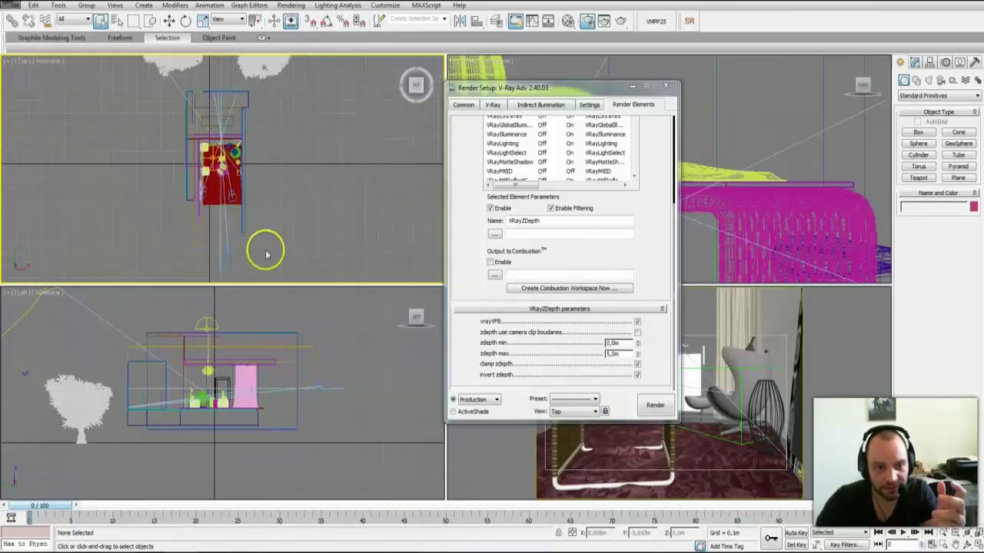
left_click(221, 267)
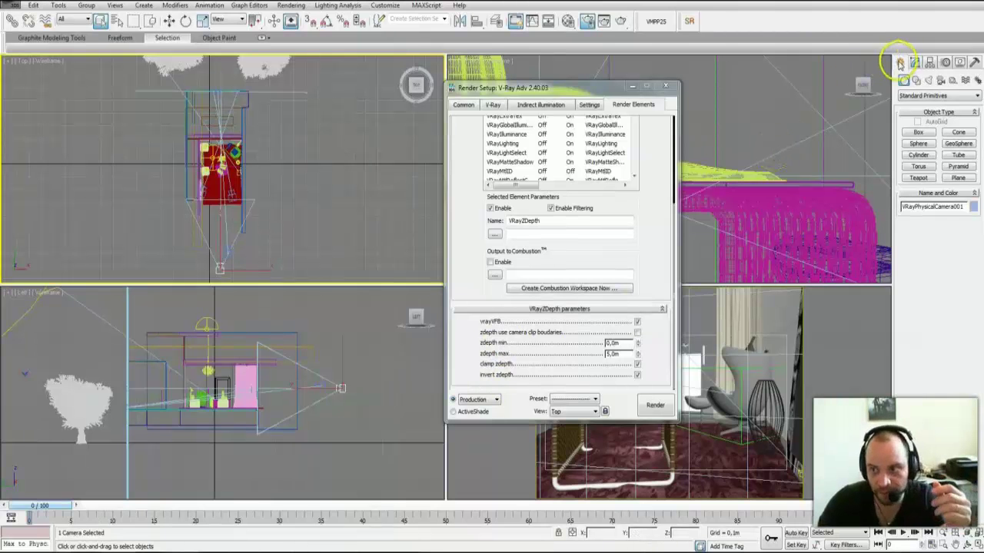
left_click(958, 178)
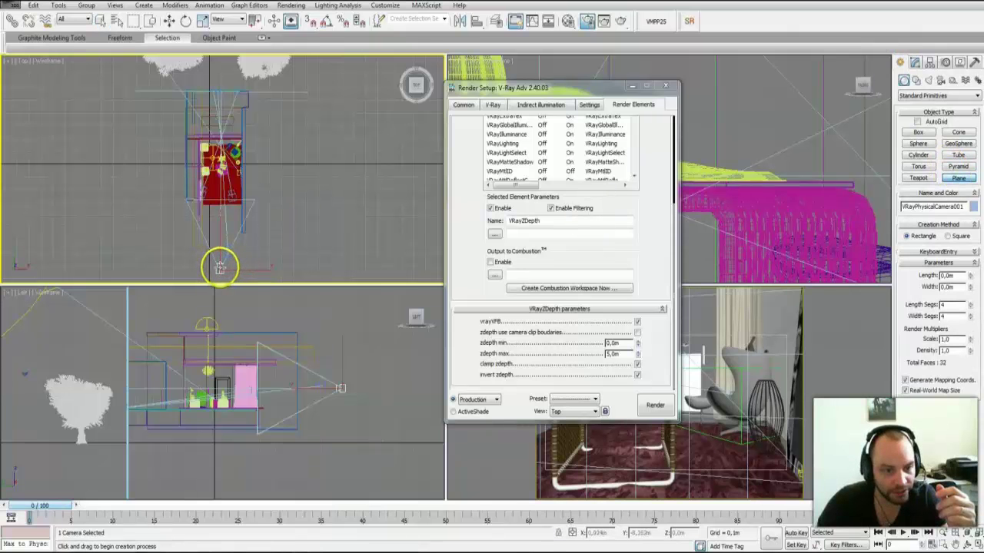
left_click_drag(220, 267, 233, 91)
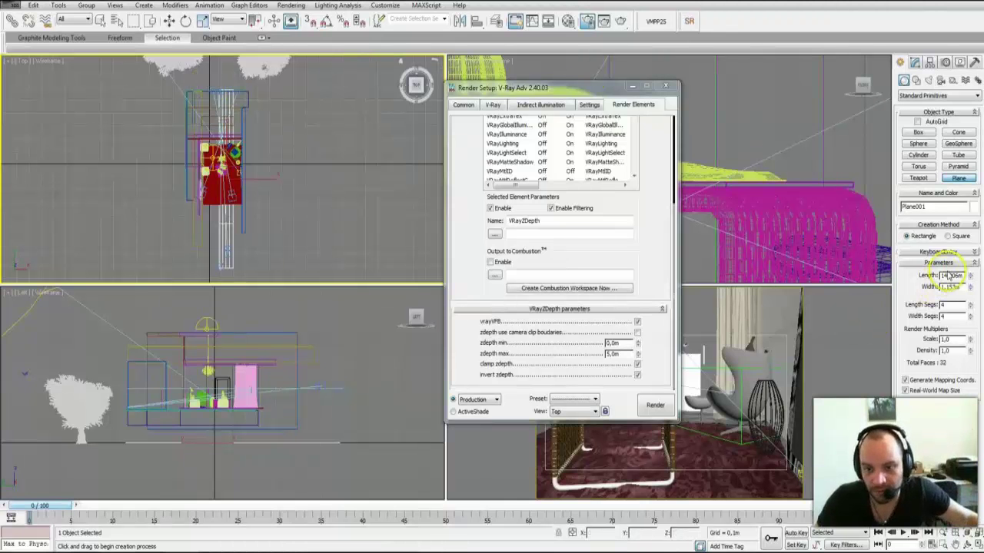
Set the VRayZDepth element's zdepth max to 15 m.
left_click(617, 342)
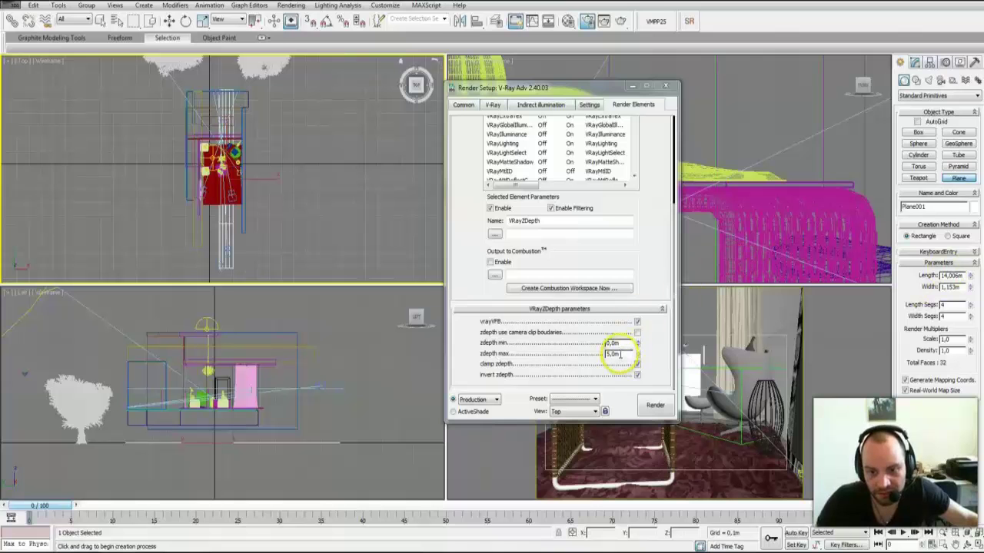
left_click_drag(620, 354, 603, 354)
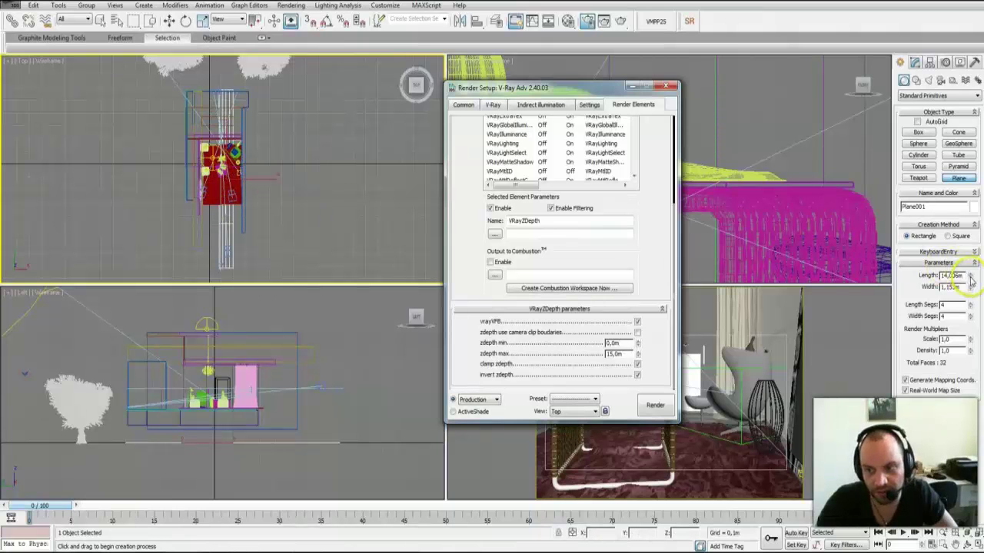
Shorten the measuring plane to about 4.06 m long and move it up to the camera's height and position.
left_click_drag(970, 278, 970, 323)
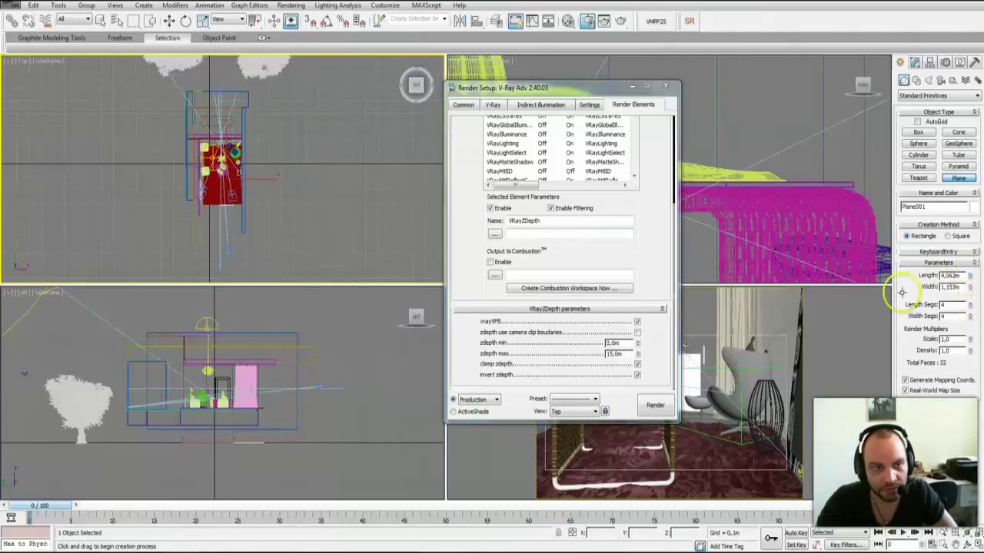
key("w")
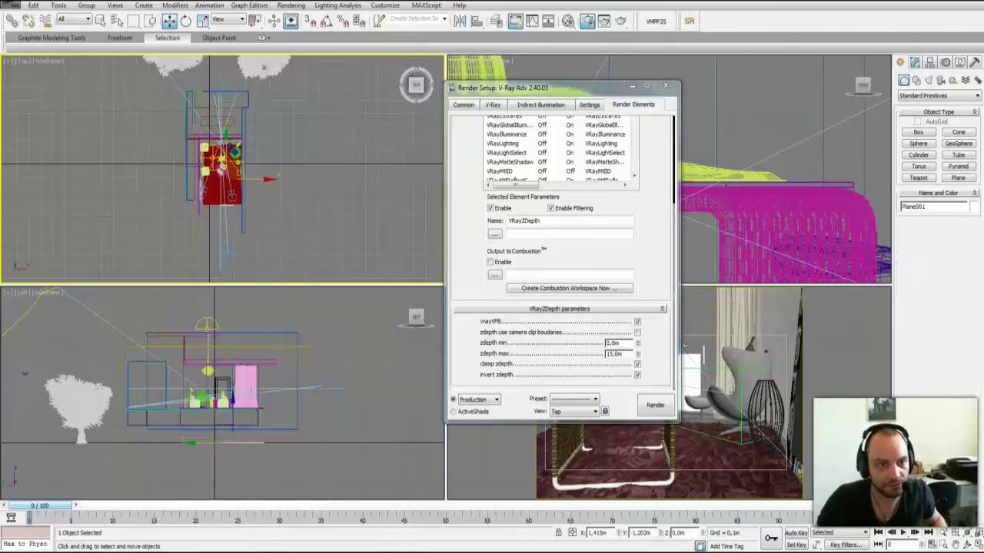
left_click_drag(231, 407, 310, 346)
left_click(302, 406)
left_click(914, 62)
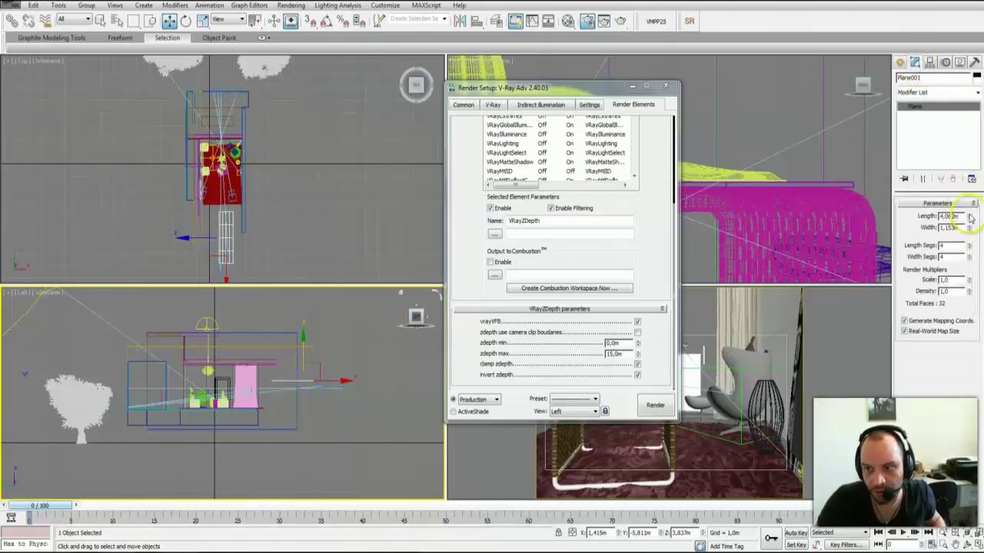
Stretch the measuring plane to about 6.38 m from the camera toward the furniture and set the VRayZDepth element's zdepth min to 6.5 m.
left_click_drag(971, 220, 970, 173)
right_click(318, 213)
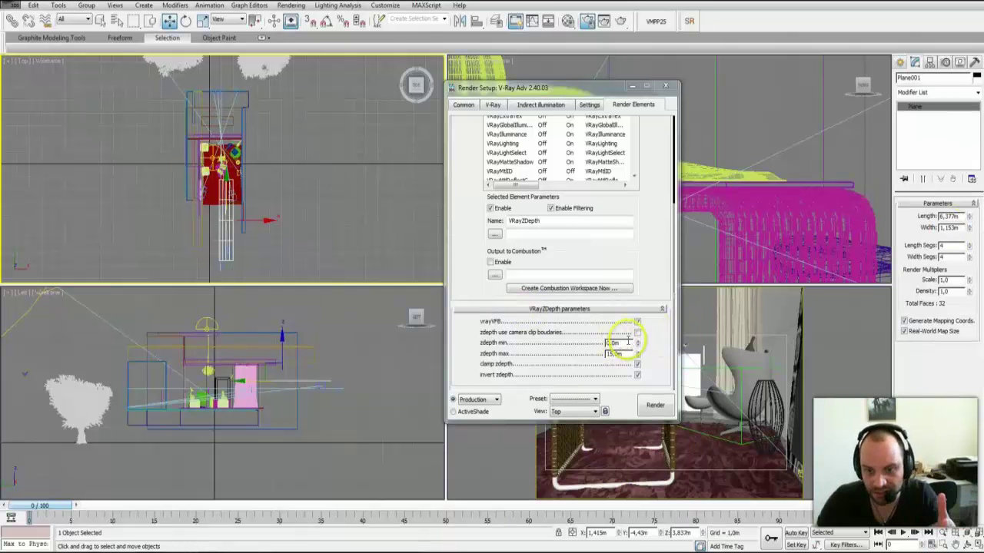
left_click_drag(627, 342, 594, 338)
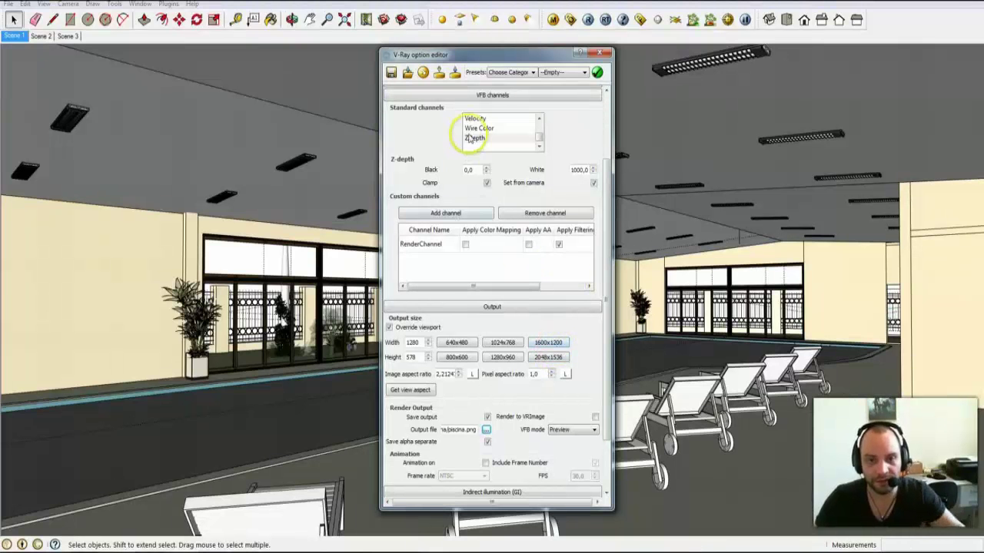
Switch to SketchUp and examine V-Ray's ZDepth channel and render output settings, including the saved passes in the piscina folder.
scroll(584, 142, "up", 3)
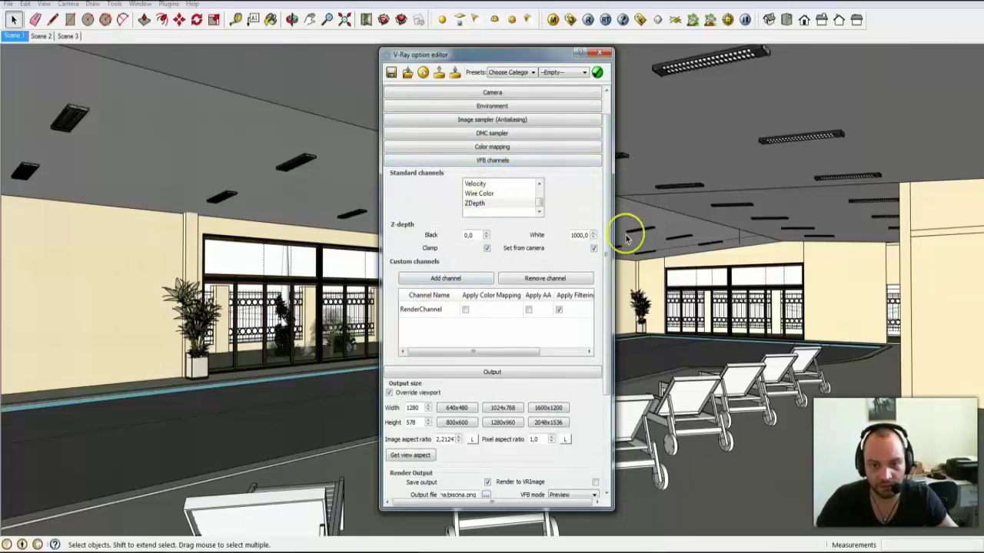
left_click_drag(608, 202, 612, 268)
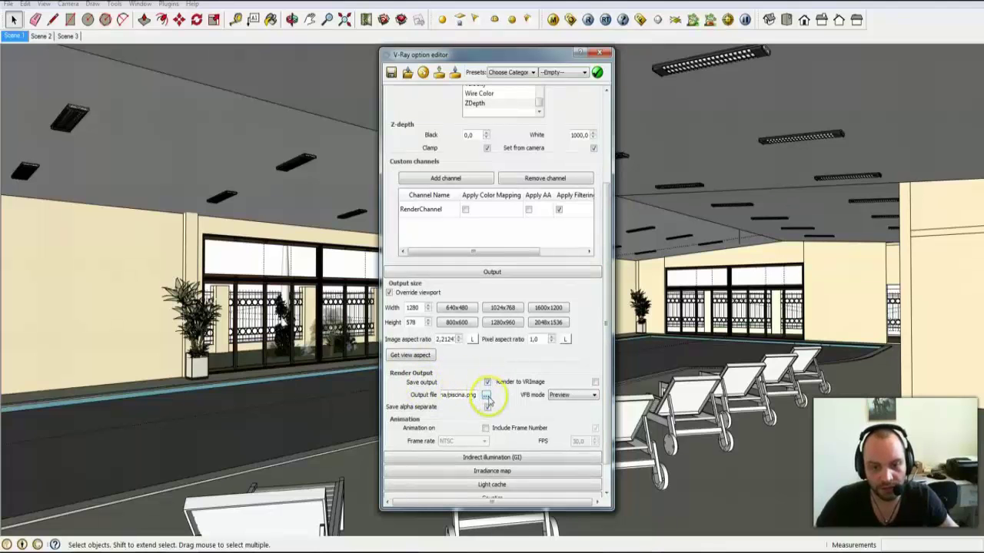
left_click(486, 397)
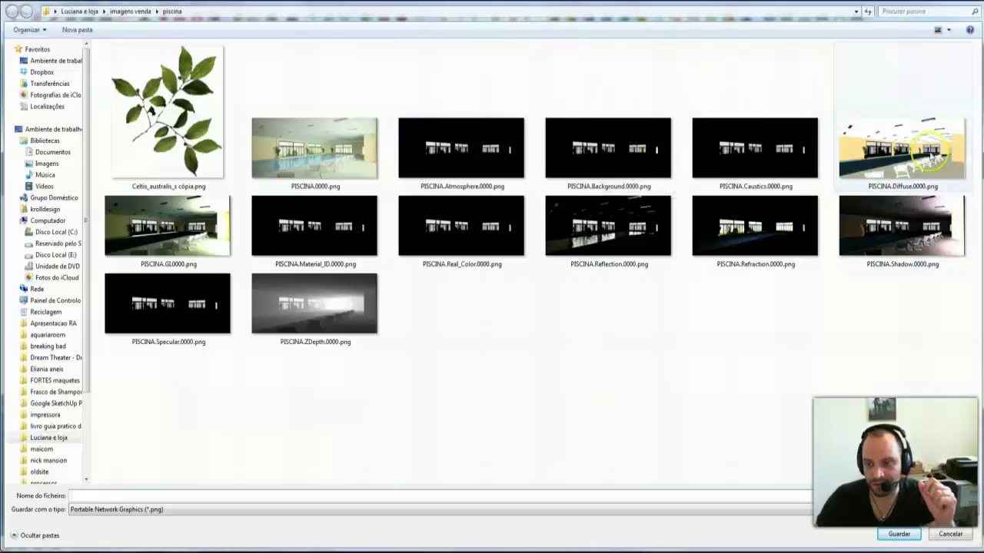
left_click(815, 290)
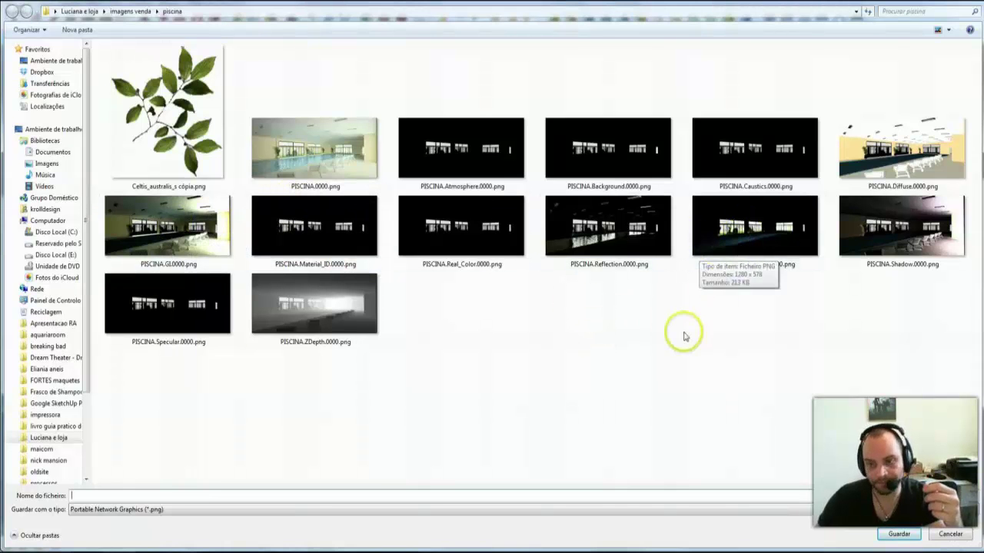
left_click(955, 538)
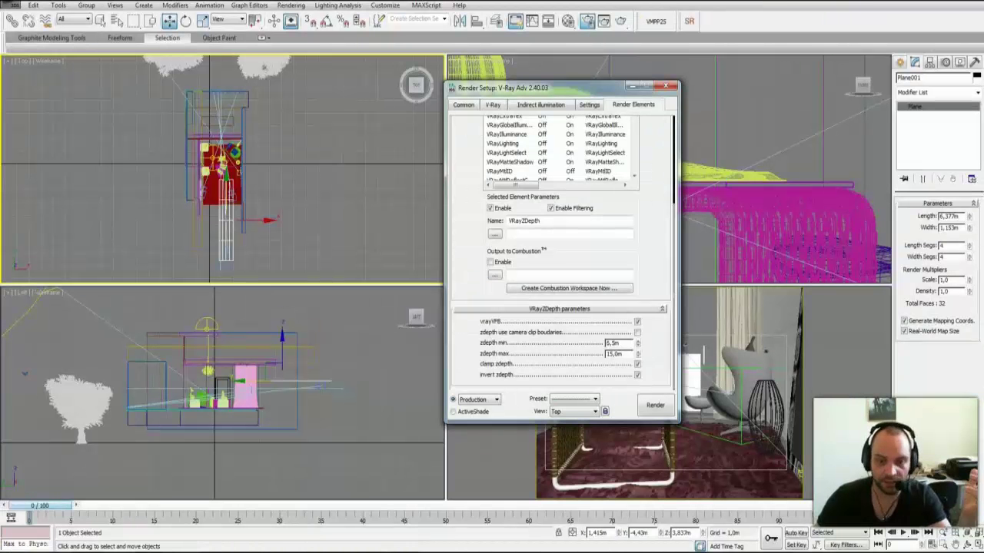
Switch back to 3ds Max and check the VRayZDepth element's output file options without choosing a file.
type("5,5")
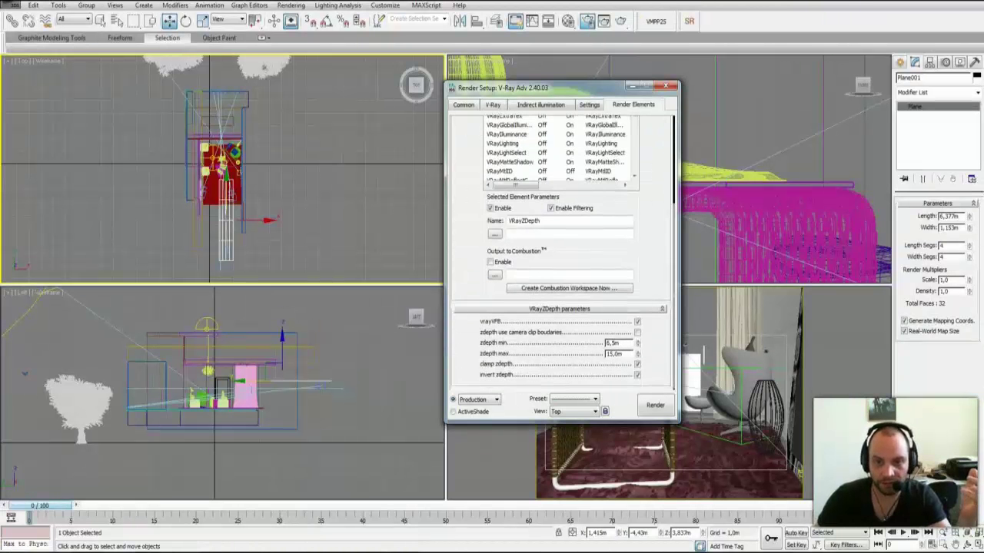
left_click(494, 234)
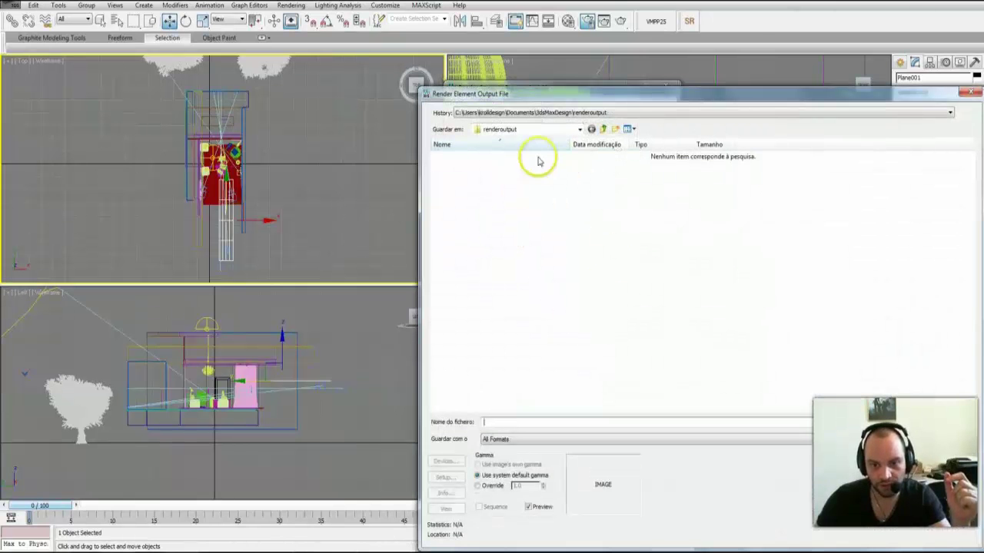
left_click(941, 439)
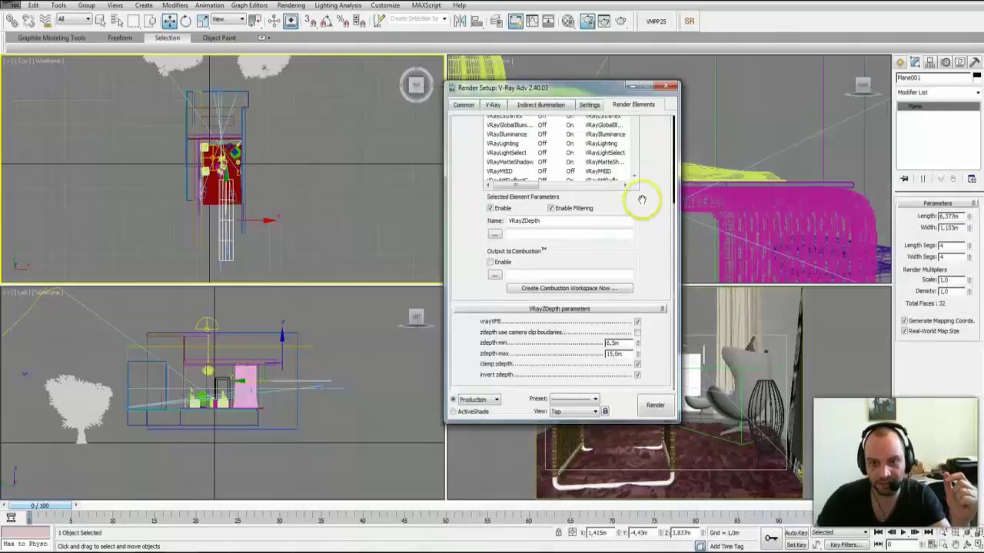
left_click_drag(653, 164, 652, 307)
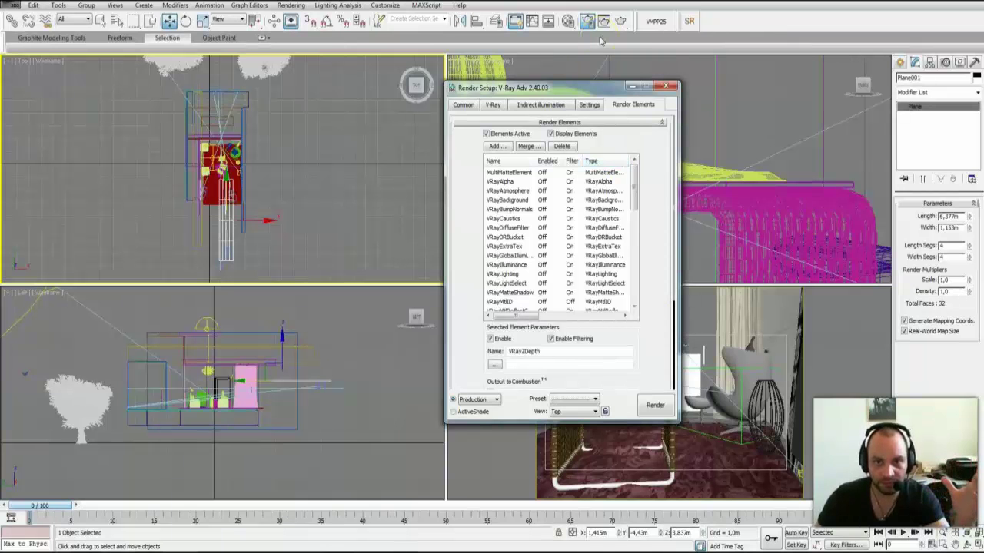
Set the view to render to VRayPhysicalCamera002.
left_click(568, 23)
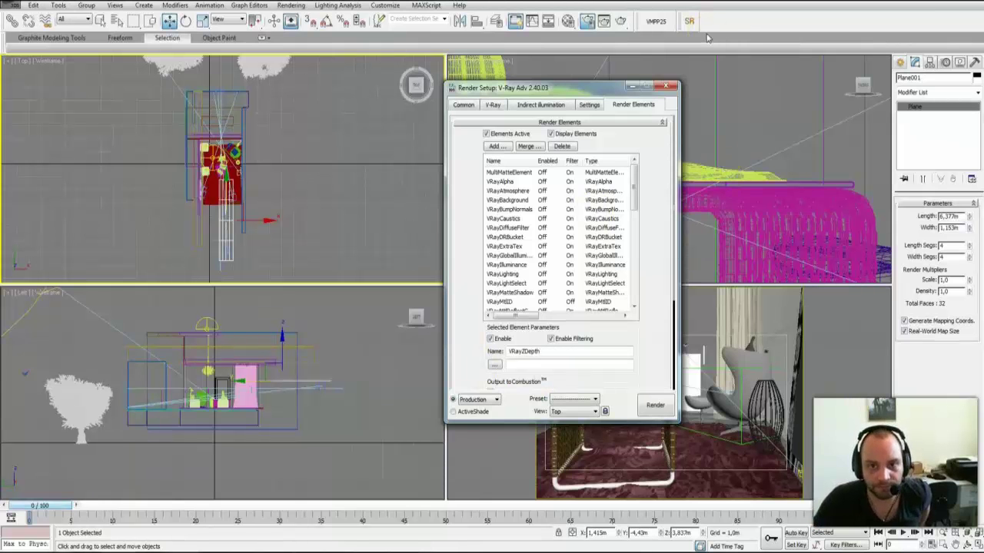
left_click(570, 412)
left_click(572, 443)
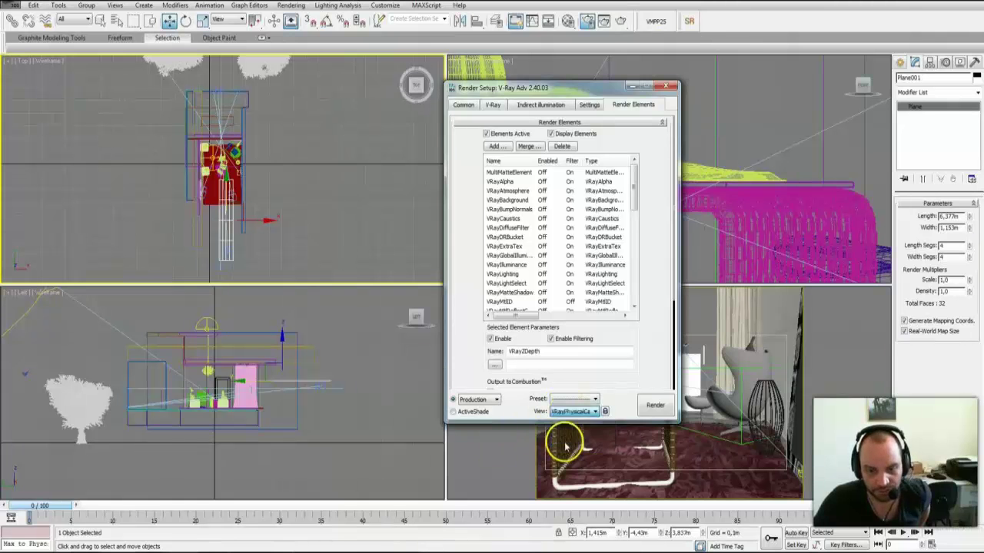
Start a render, examine the list of element channels in the V-Ray frame buffer, and cancel the render.
left_click(646, 407)
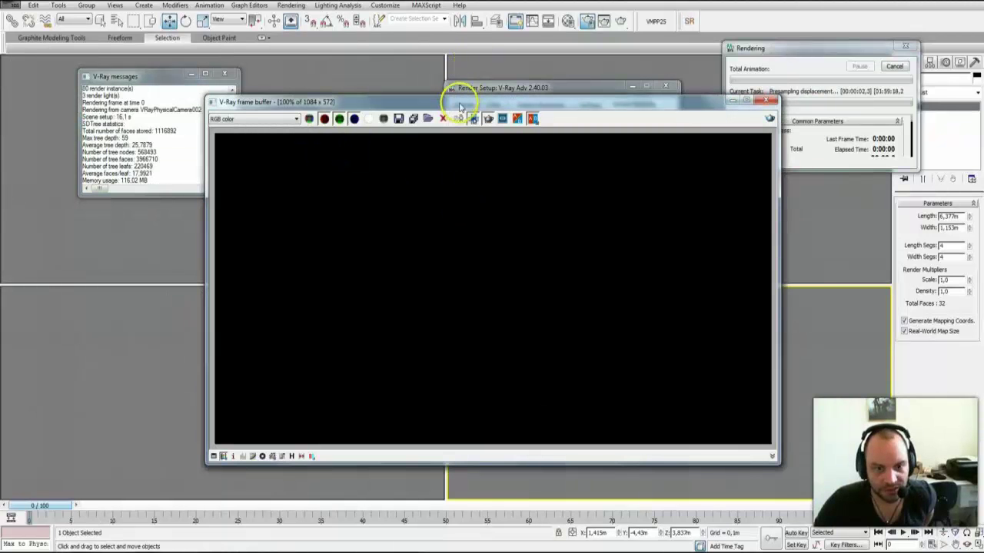
left_click(298, 159)
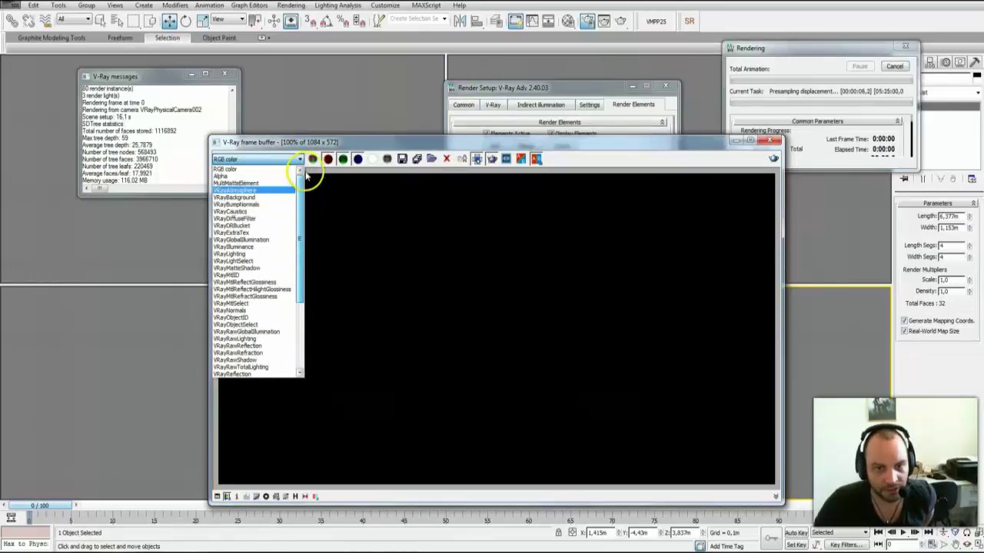
left_click(892, 67)
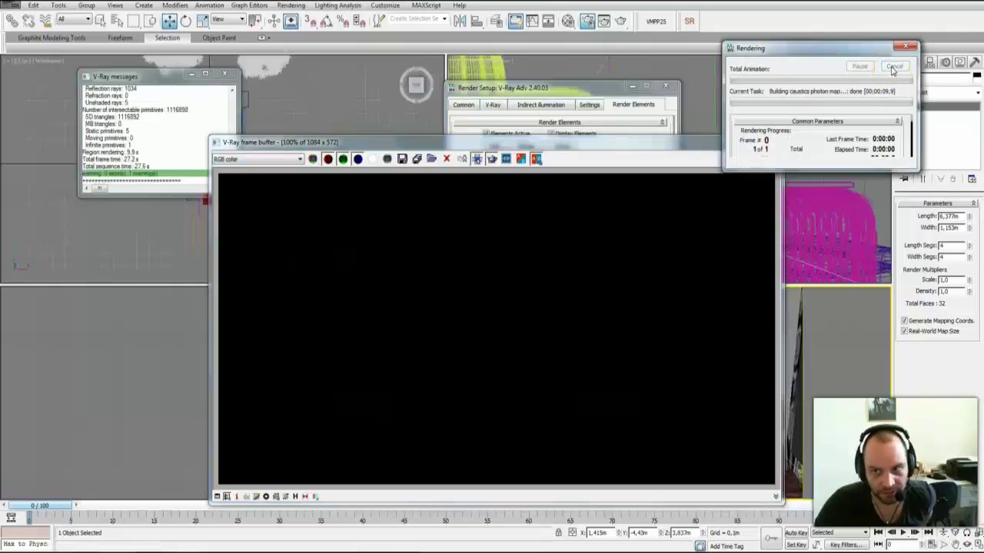
Start saving all image channels, preview the existing RGB_color and VRayZDepth passes in the canais passes direita folder, and cancel the save.
left_click(415, 162)
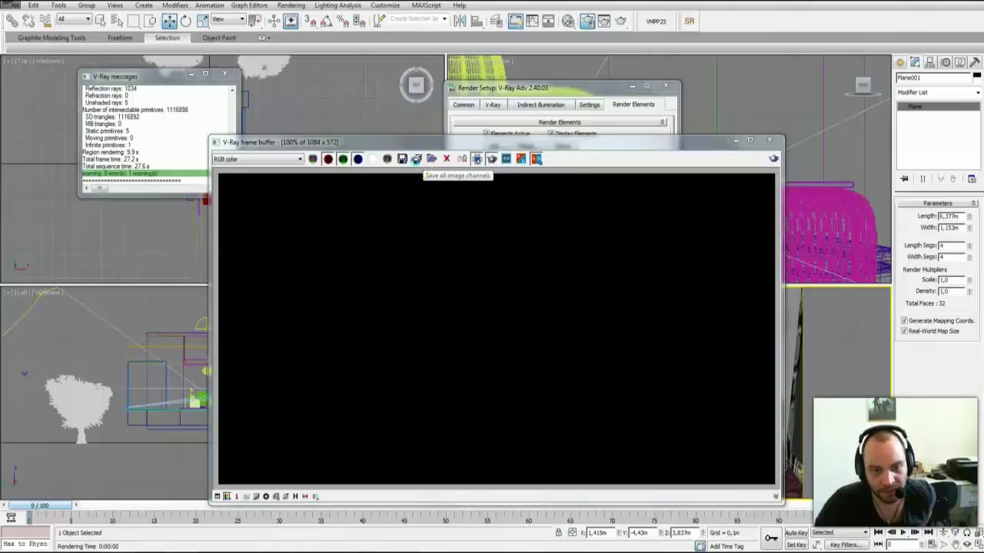
left_click(477, 159)
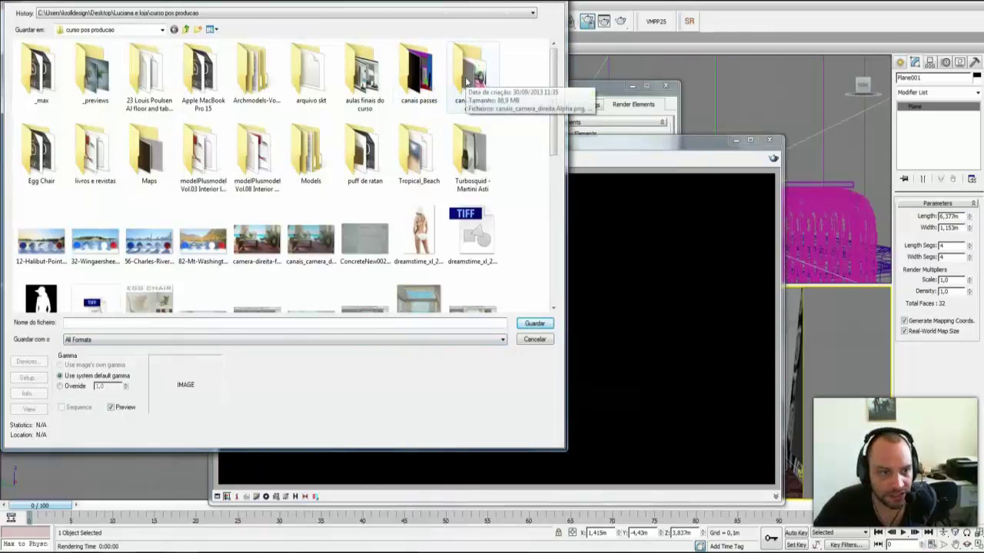
left_click(466, 83)
double_click(466, 82)
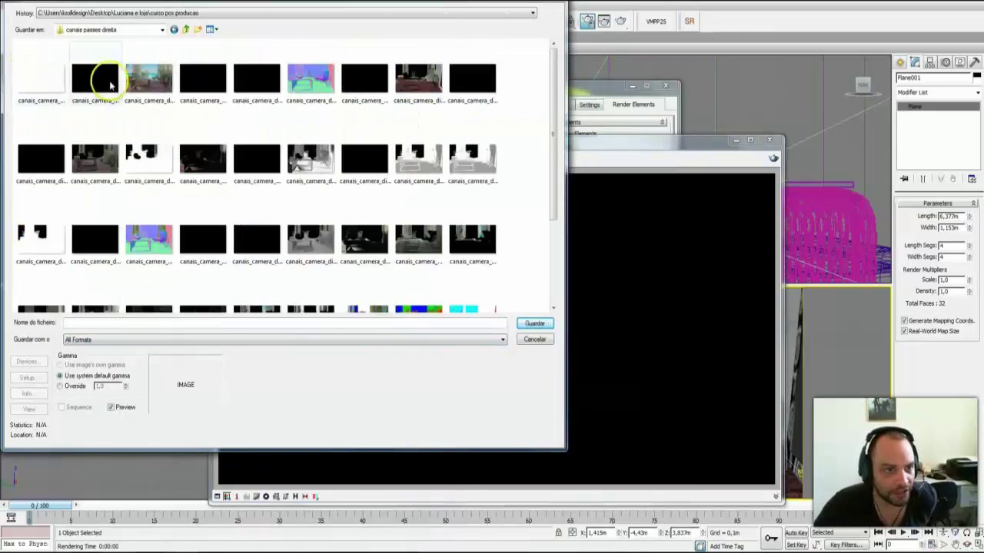
left_click(147, 89)
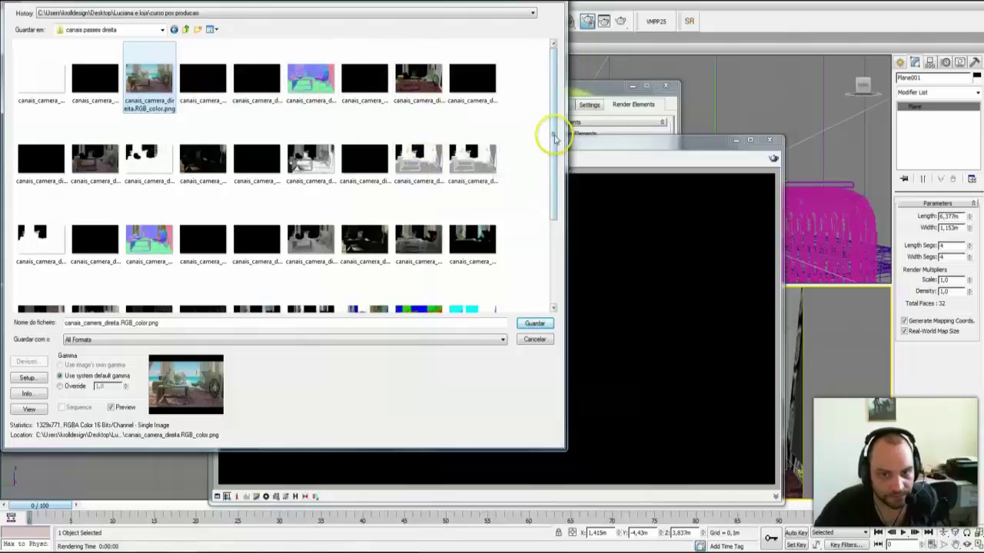
left_click_drag(553, 132, 561, 235)
left_click(478, 271)
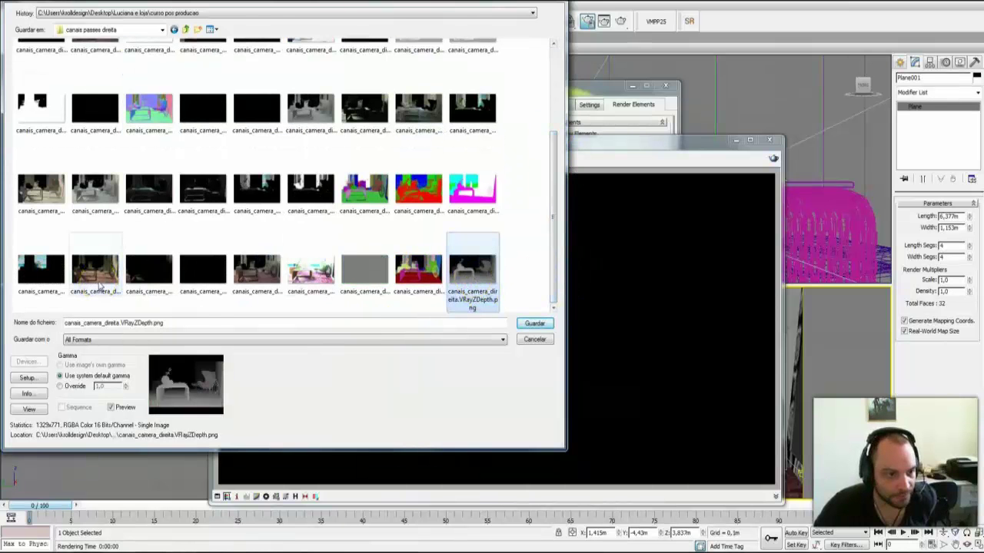
left_click(66, 115)
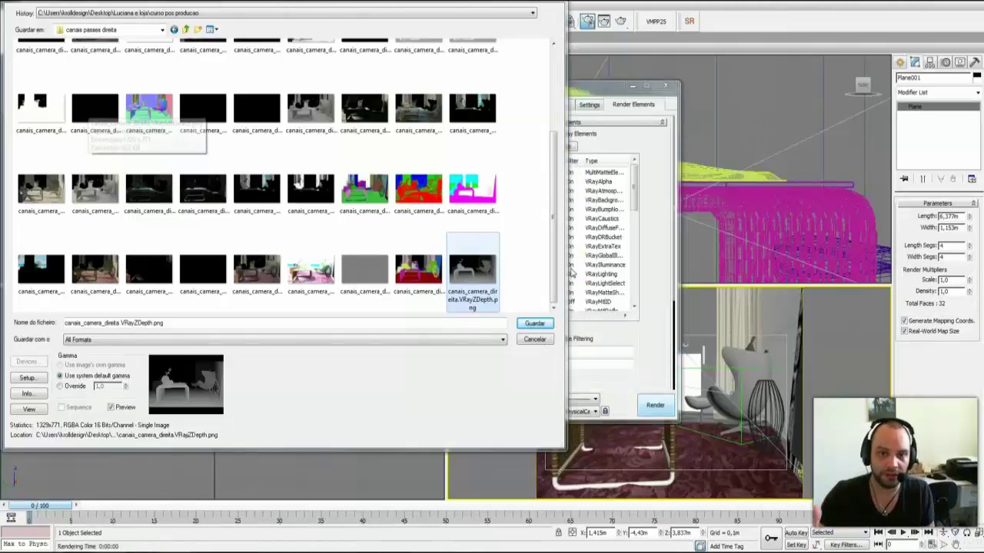
key("Escape")
key("Escape")
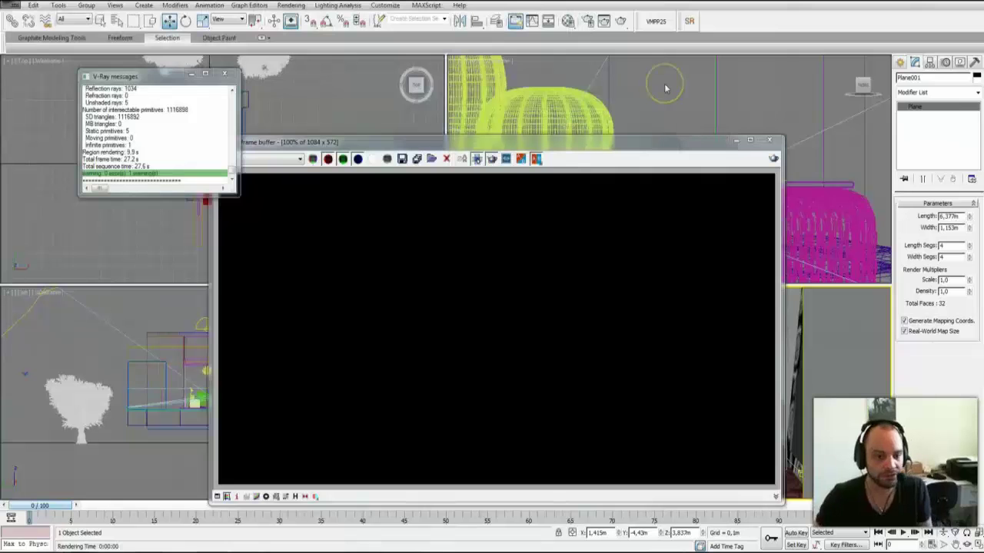